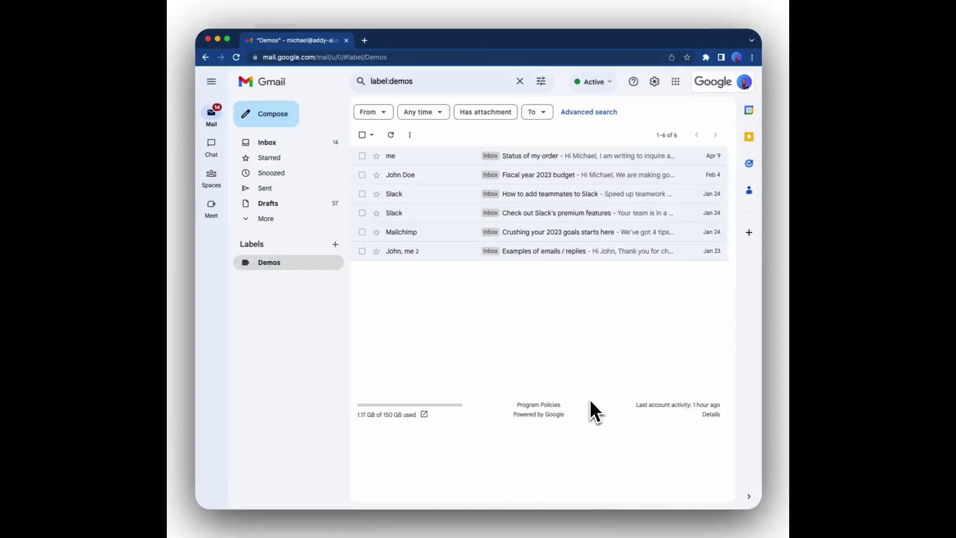
Start a new email and enter the AI prompt 'Write an email to schedule a meeting'
left_click(265, 117)
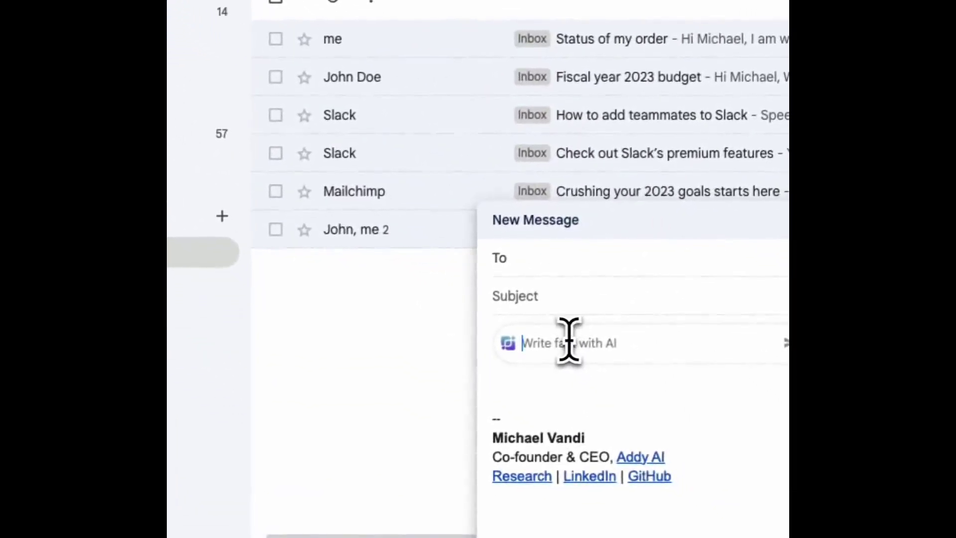
left_click(576, 349)
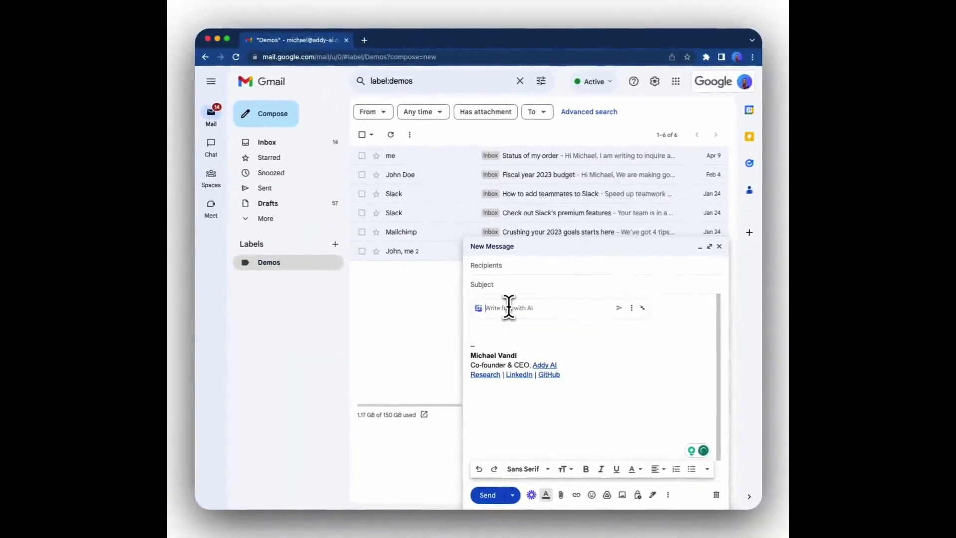
type("Write an email to schedule a meeting")
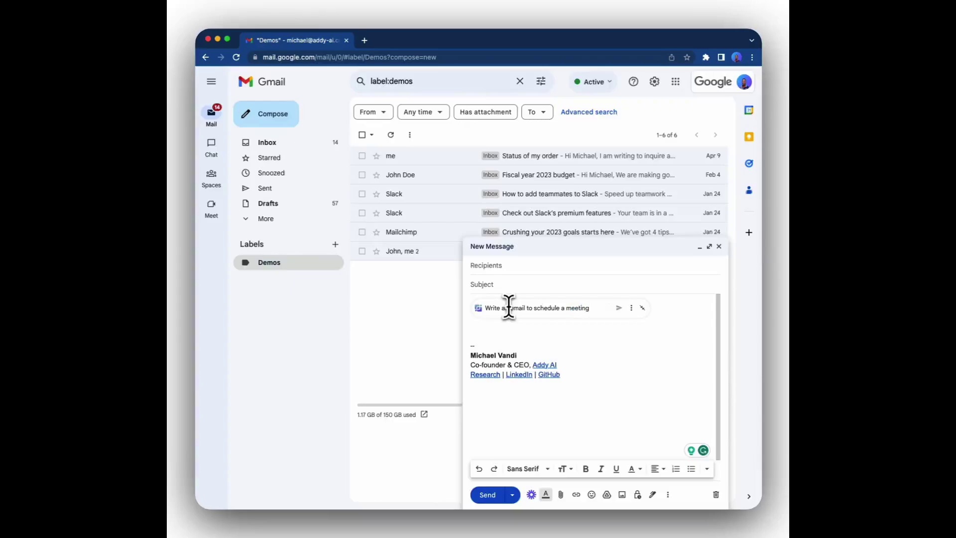
Generate the draft, add a recipient and subject 'Schedule a meeting for new employee onboarding', then regenerate
left_click(619, 308)
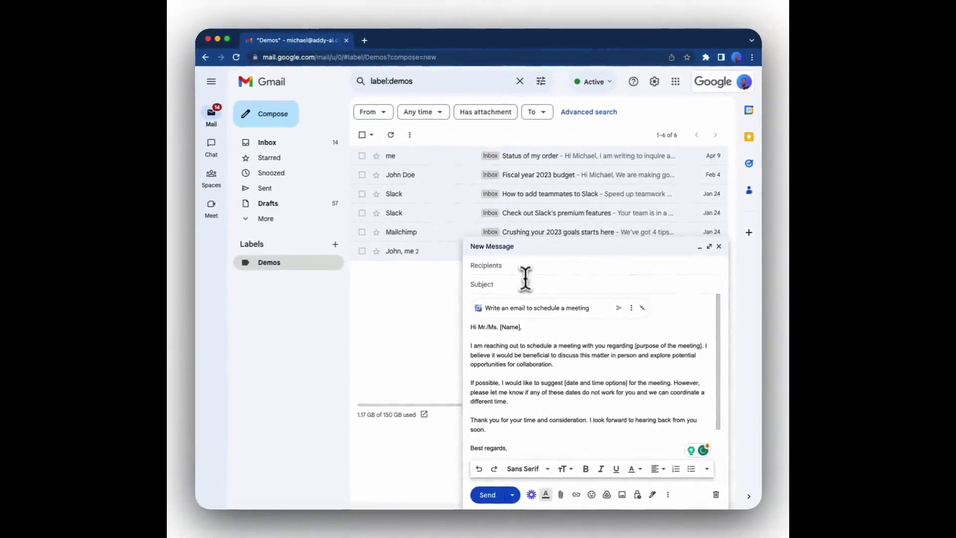
left_click(511, 266)
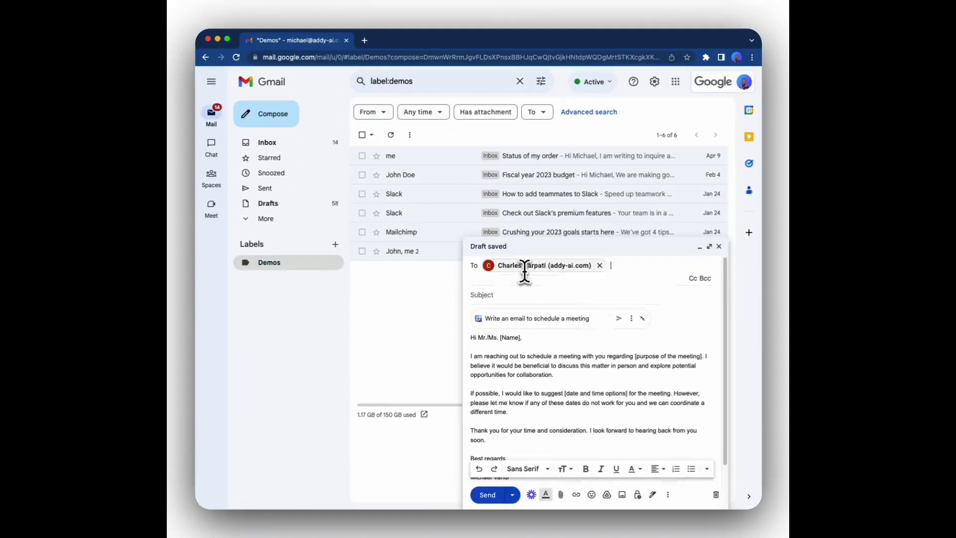
left_click(514, 293)
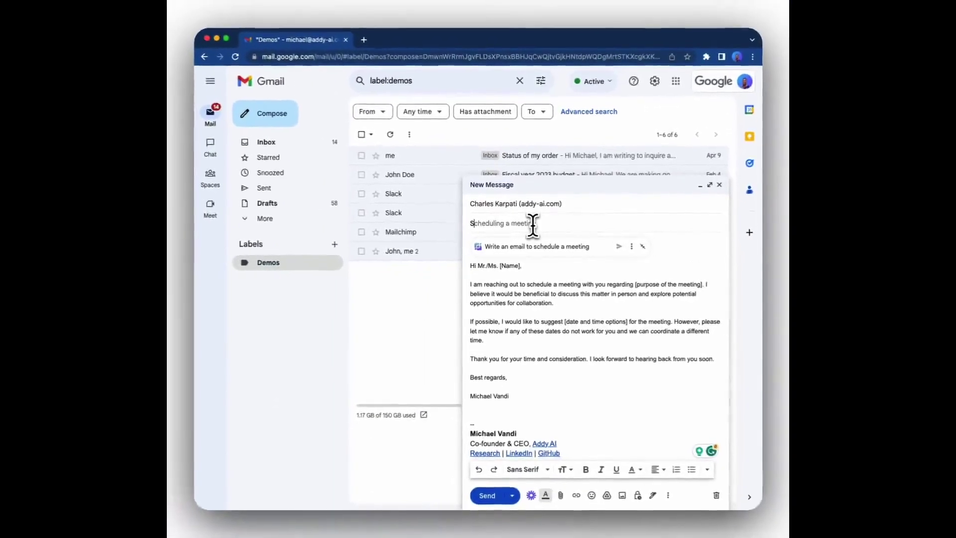
type("Schedule a meeting for new employee onboarding")
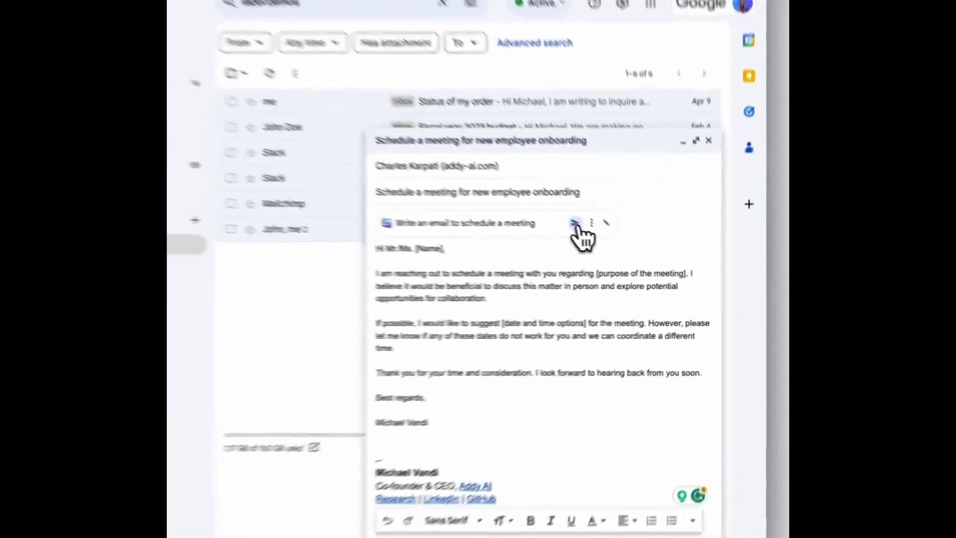
left_click(619, 246)
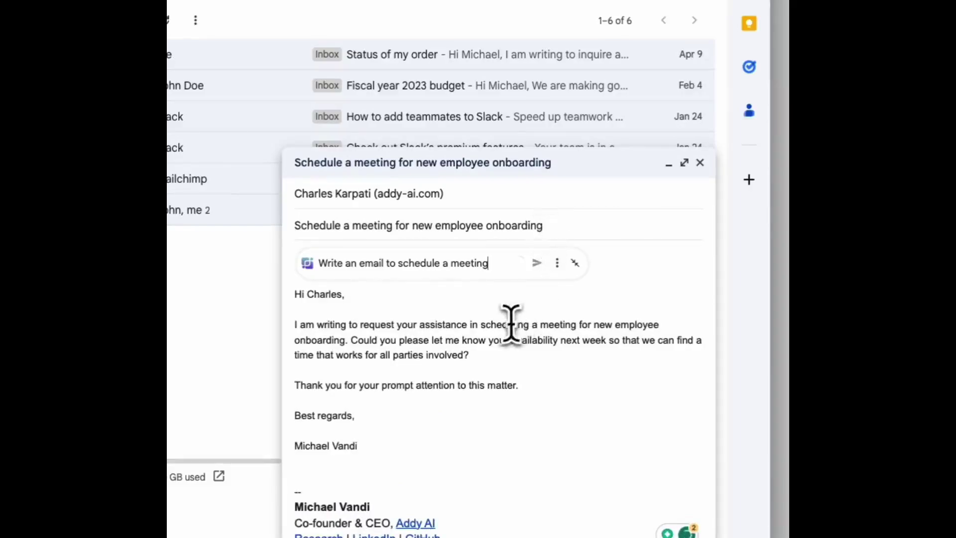
Select the body paragraph from 'I am writing' to 'involved?' in the draft
left_click_drag(531, 326, 556, 353)
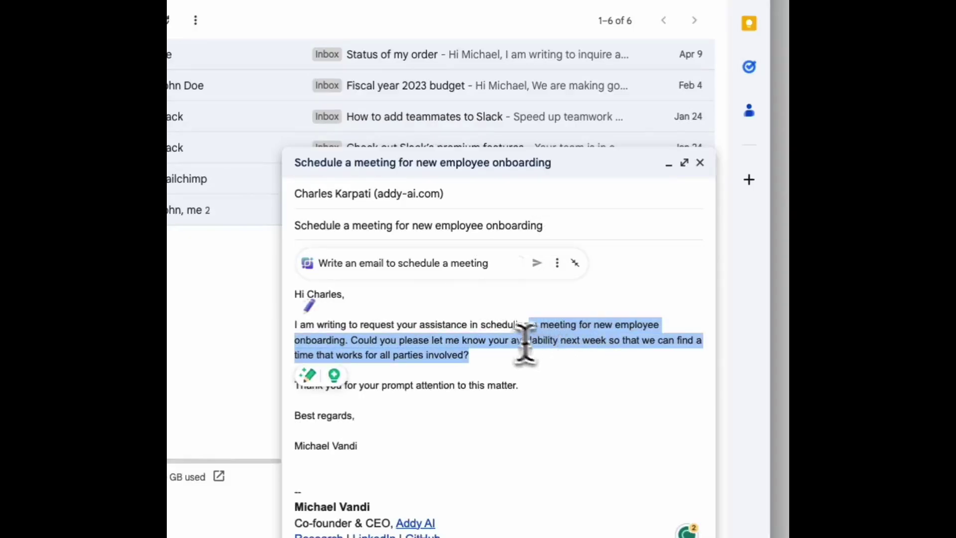
left_click(492, 261)
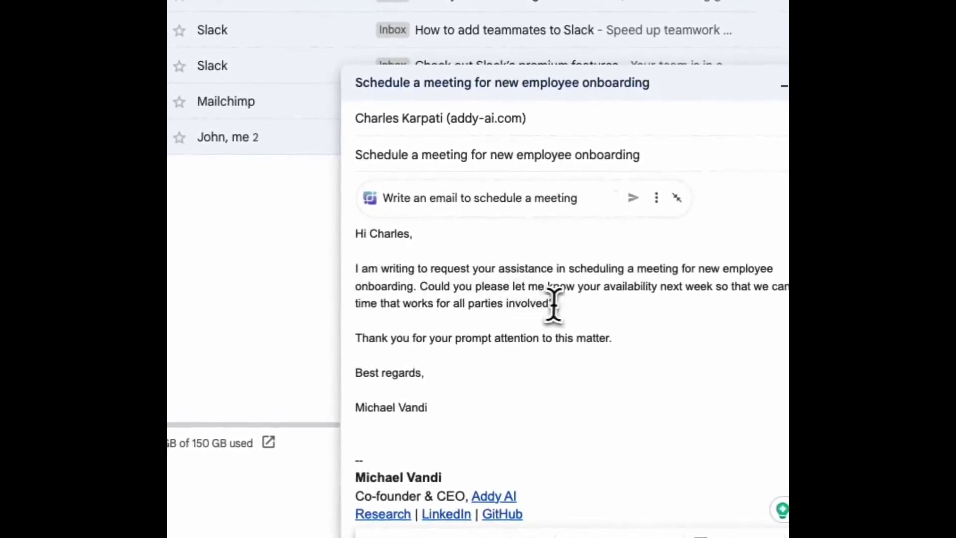
left_click_drag(554, 303, 356, 269)
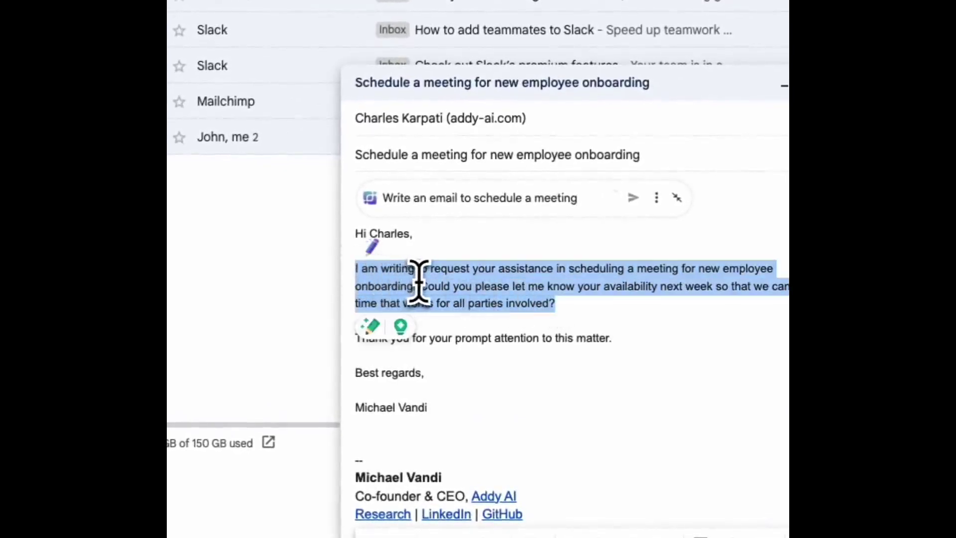
Rewrite the selected paragraph with Addy using 'make it sound like a 12 year old' and insert it
left_click(371, 247)
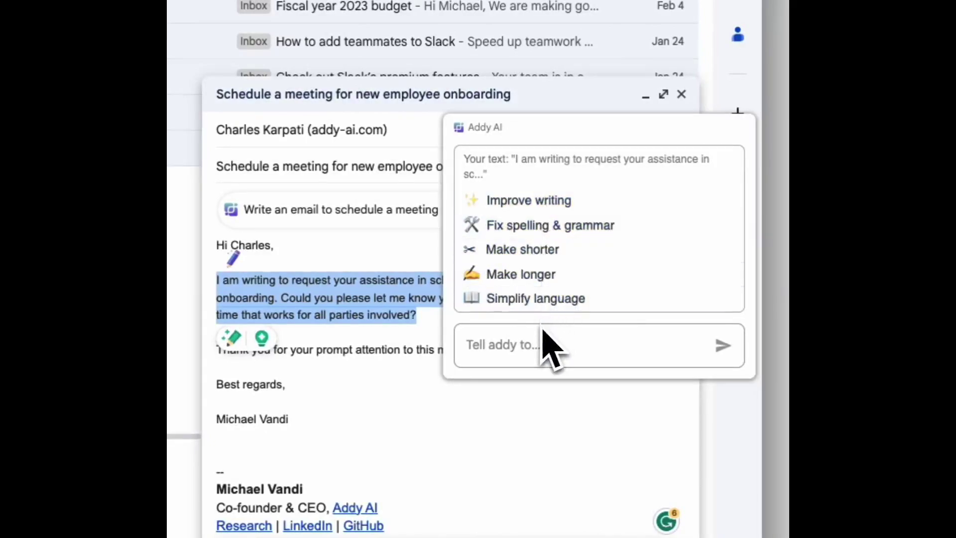
left_click(531, 342)
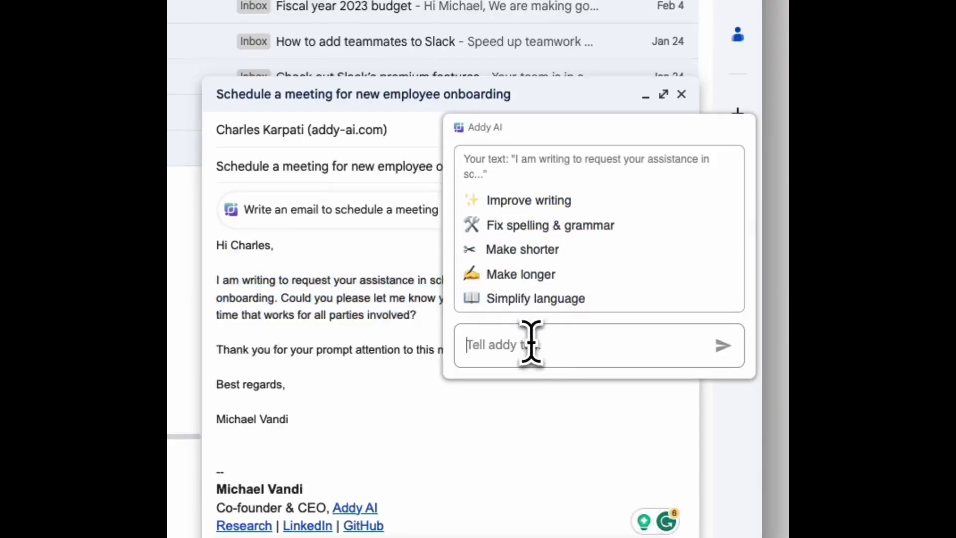
type("make it sound like a 12 year ol")
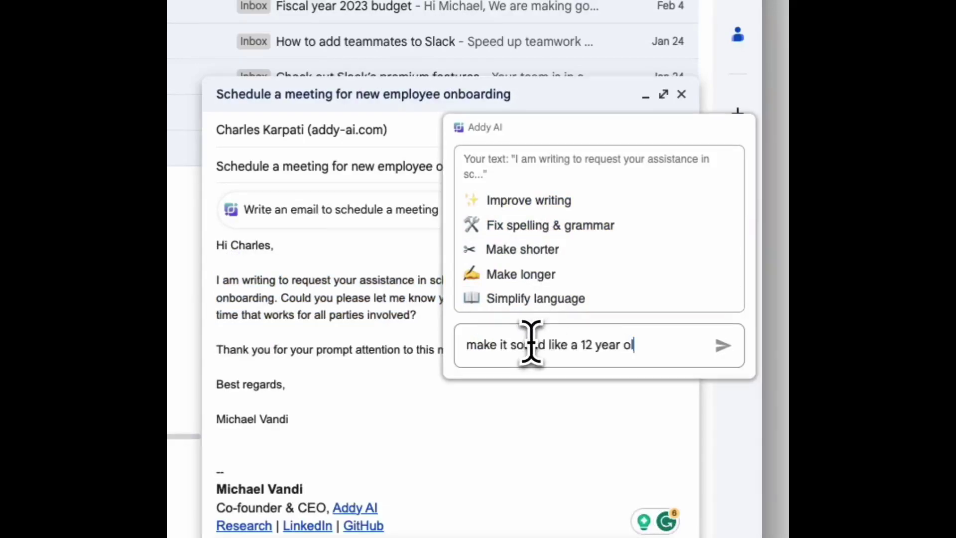
type("d")
left_click(720, 353)
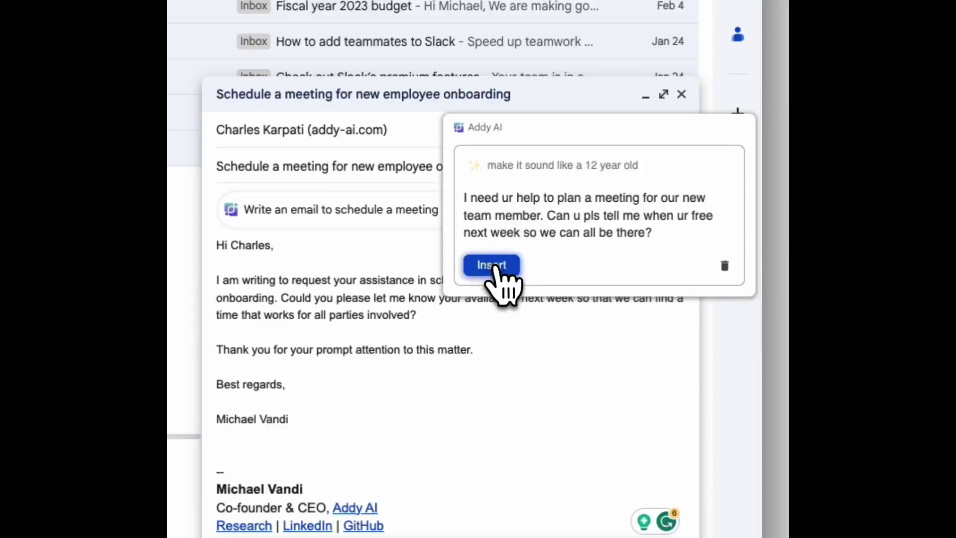
left_click(494, 265)
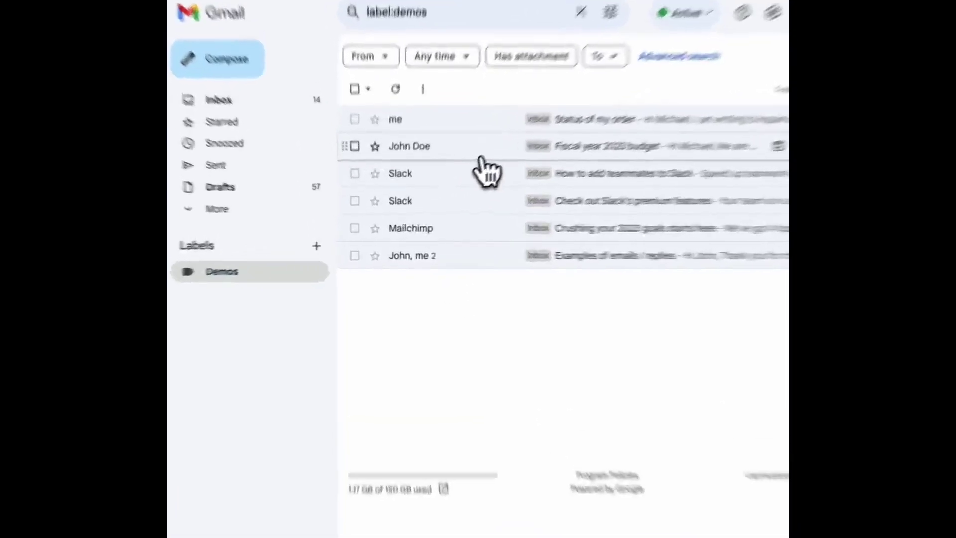
Open the Fiscal year 2023 budget email, start a reply, and set its AI tone to Not Interested
left_click(454, 175)
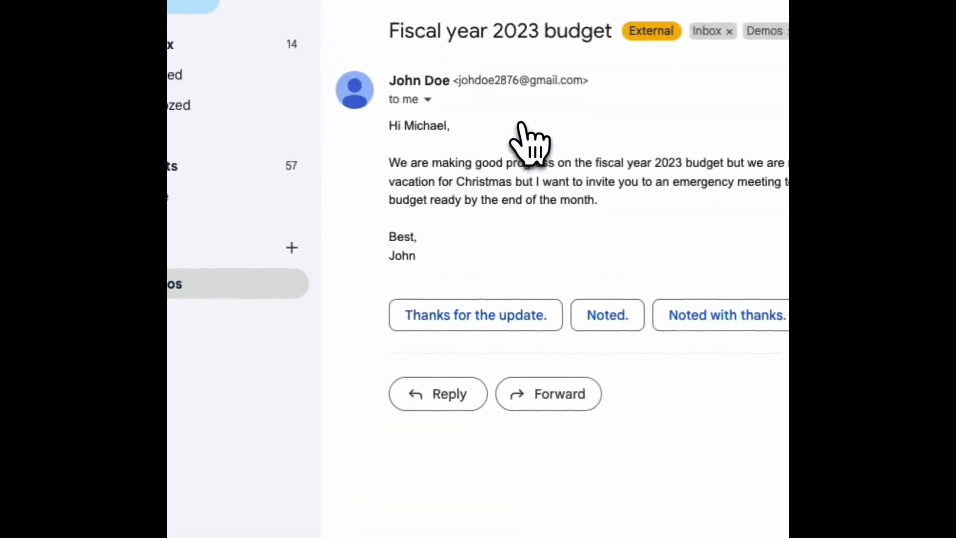
left_click(465, 393)
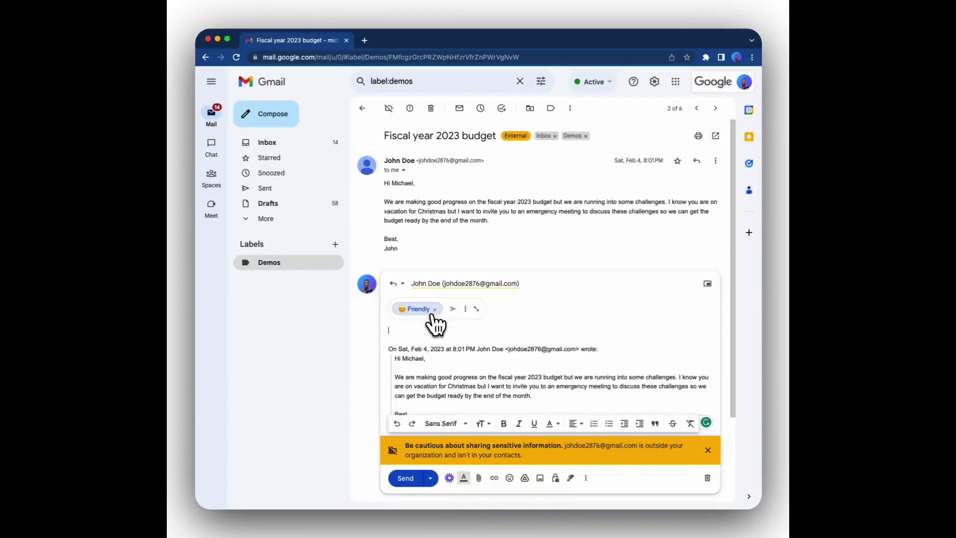
left_click(430, 314)
scroll(427, 354, "down", 2)
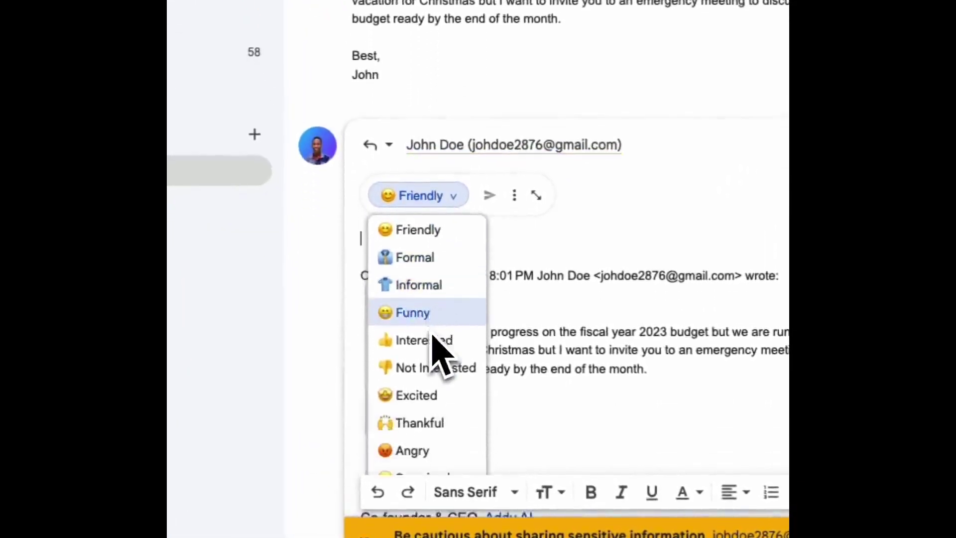
scroll(434, 312, "down", 1)
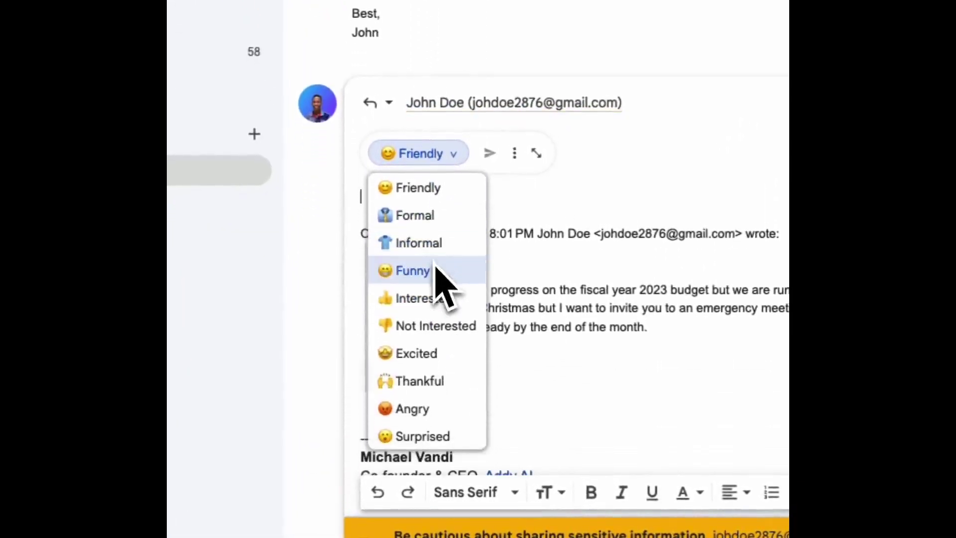
left_click(444, 324)
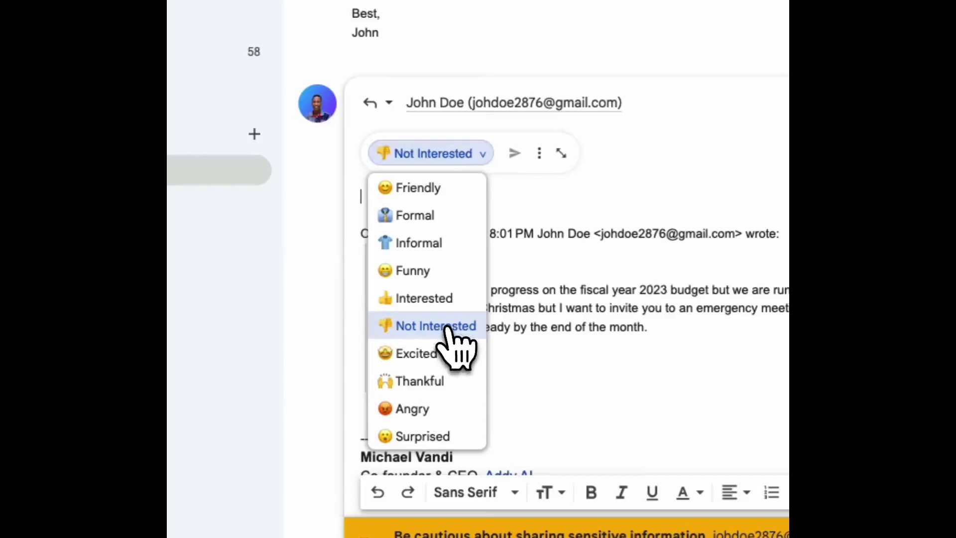
scroll(514, 232, "up", 1)
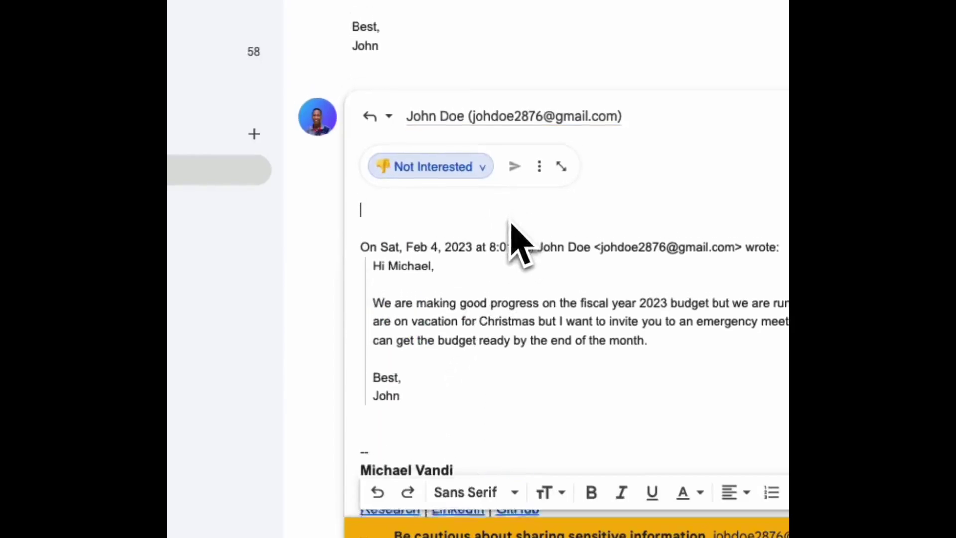
left_click(454, 191)
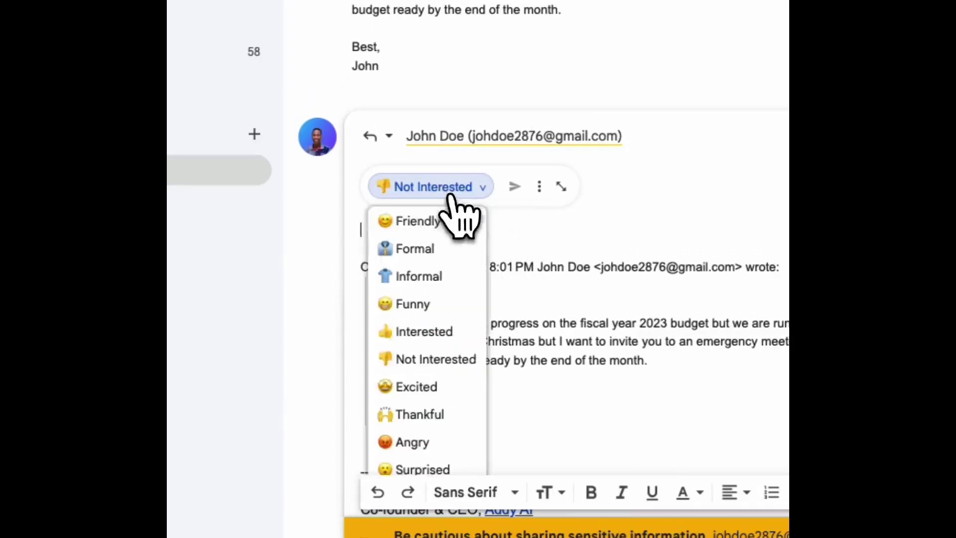
left_click(434, 362)
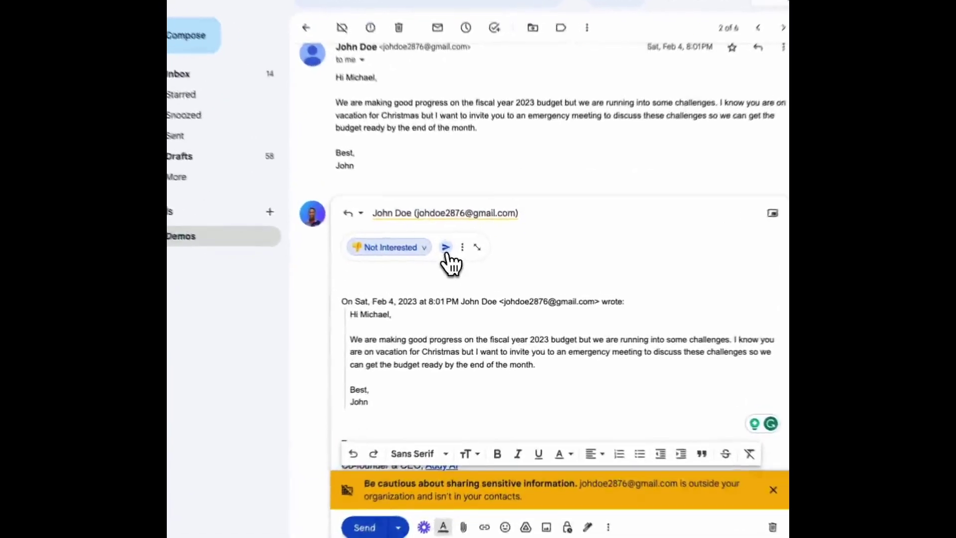
Generate an AI reply, then regenerate it with the instruction 'I'm only available after christmas'
left_click(465, 270)
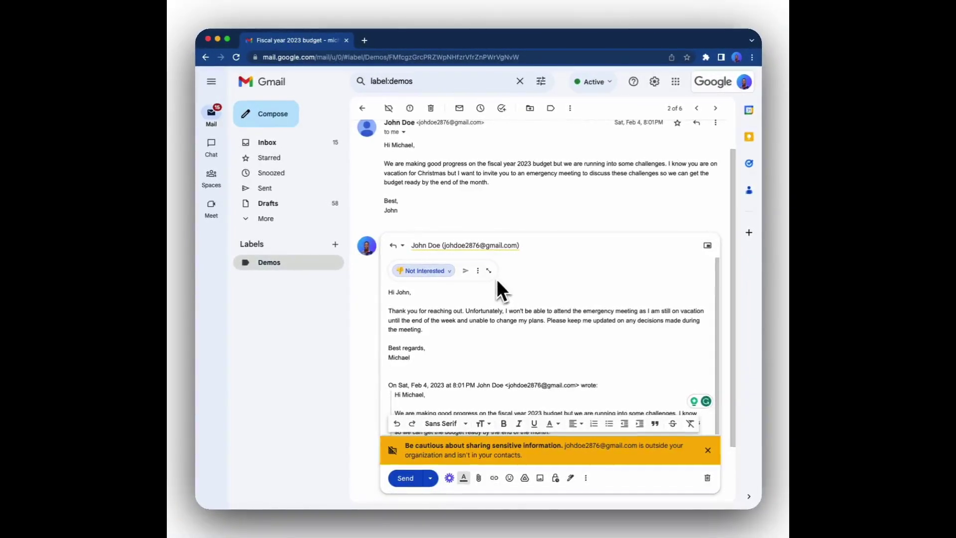
left_click(489, 270)
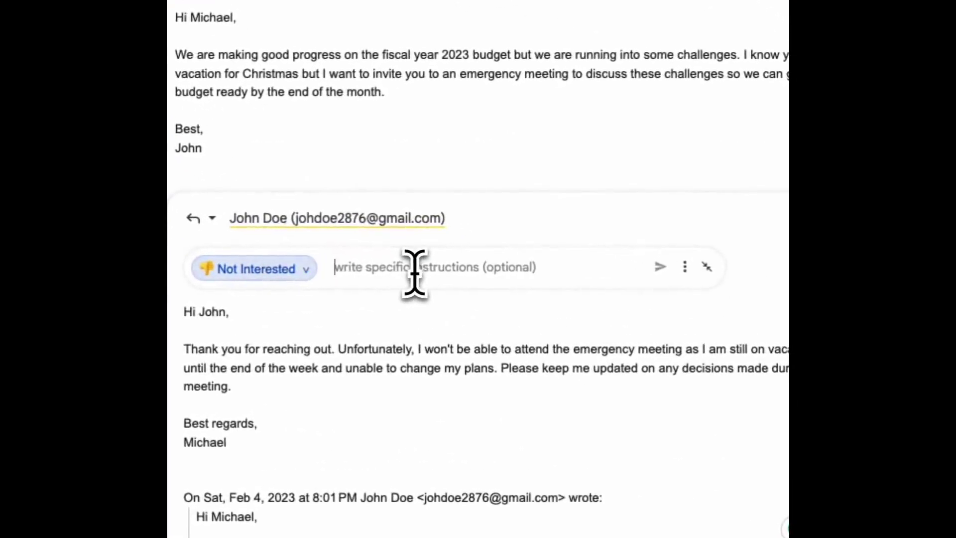
type("I'm a")
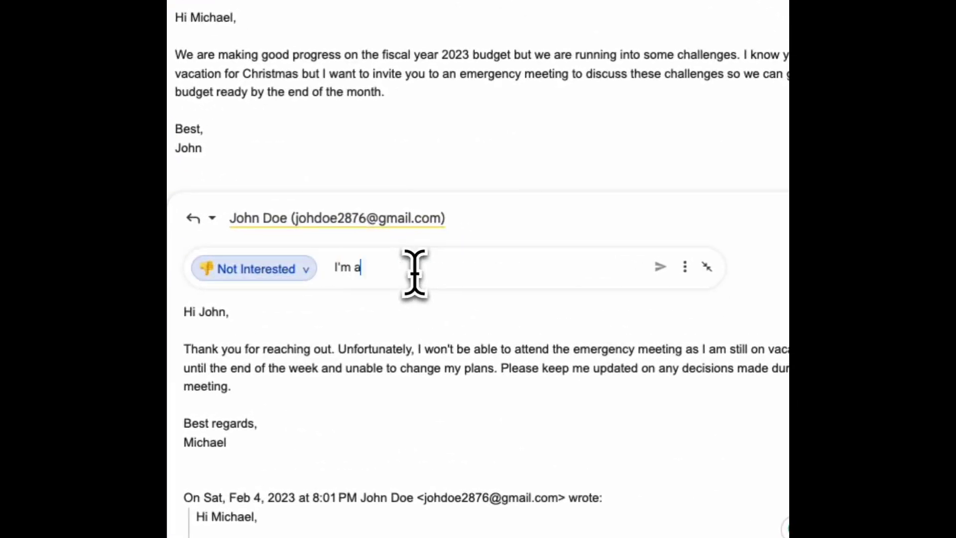
type("'m only available after christmas")
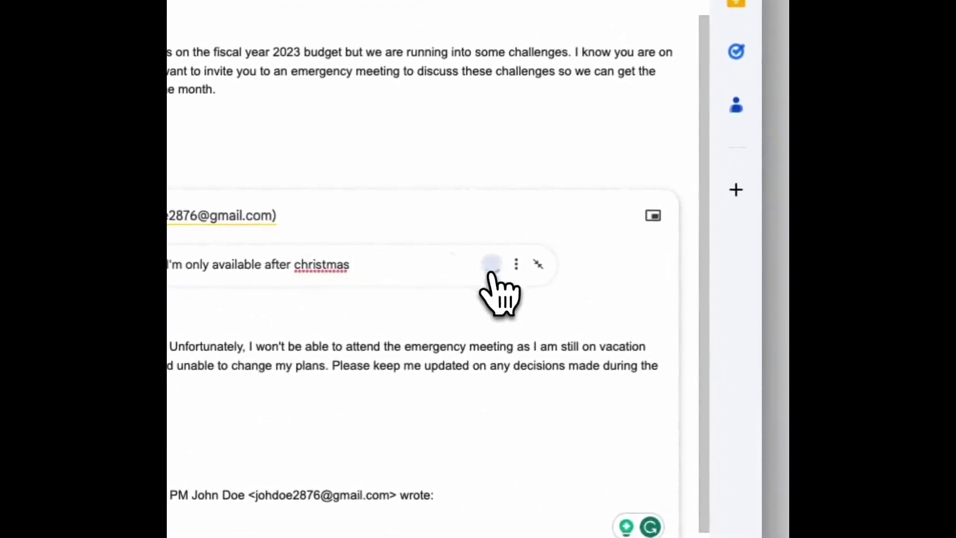
left_click(490, 264)
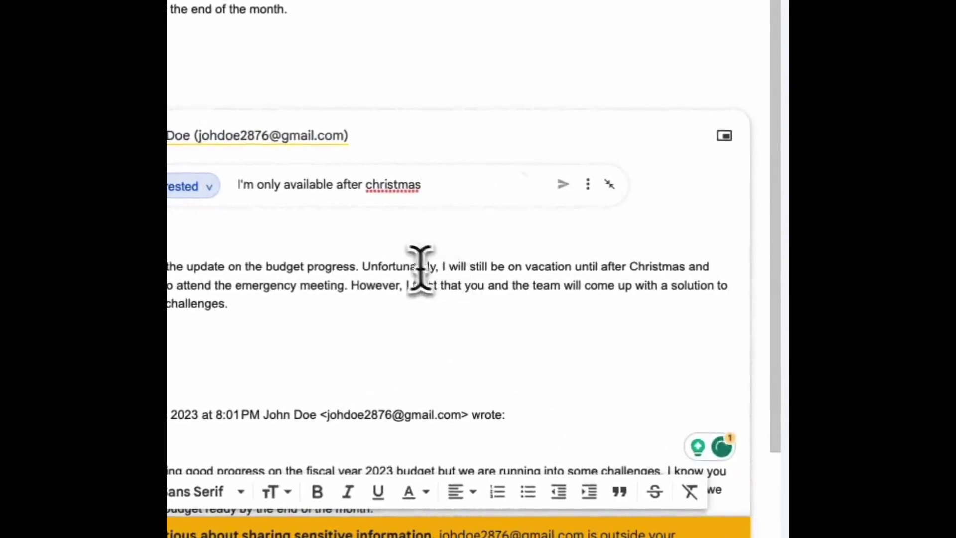
Select and then deselect the vacation sentence in the regenerated reply
left_click_drag(364, 266, 593, 274)
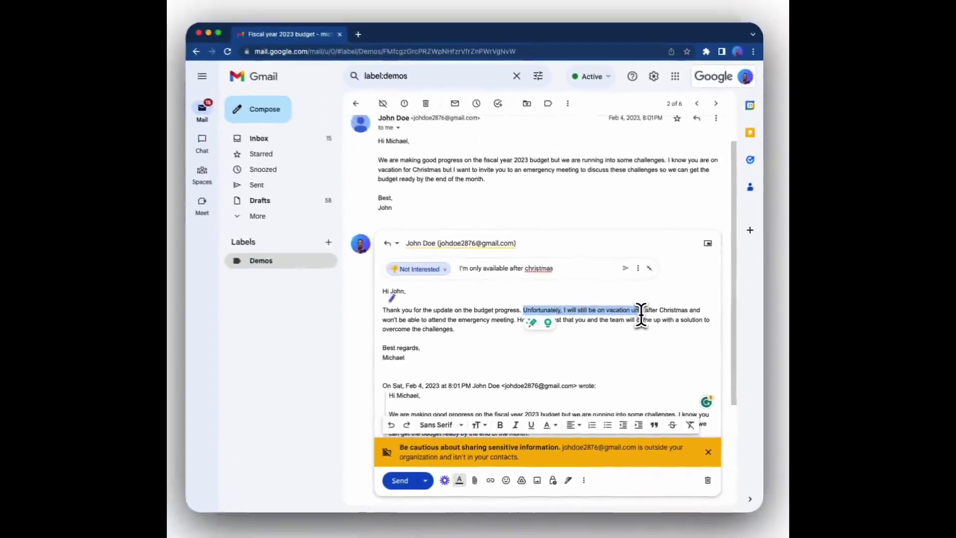
left_click(641, 315)
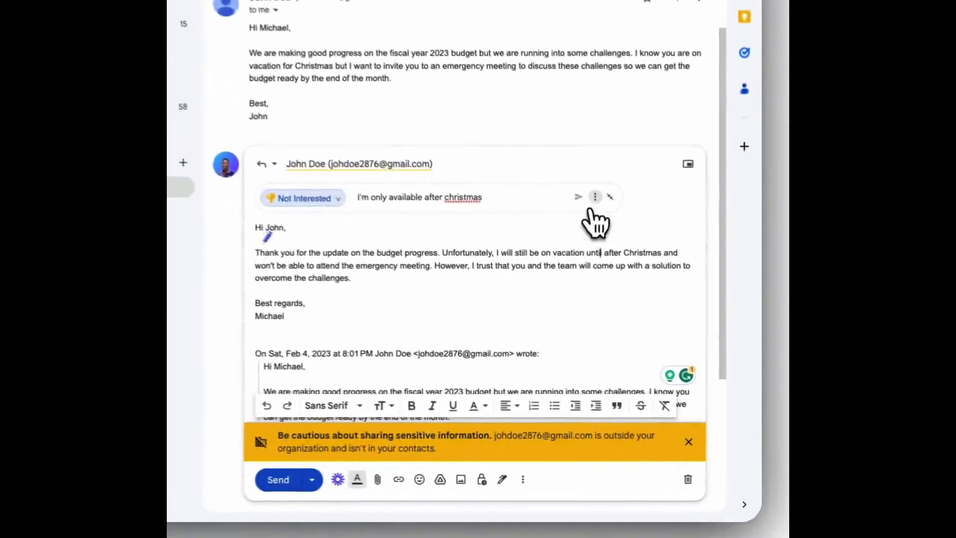
Set Addy's writing language to Español and save the customisation settings
left_click(638, 269)
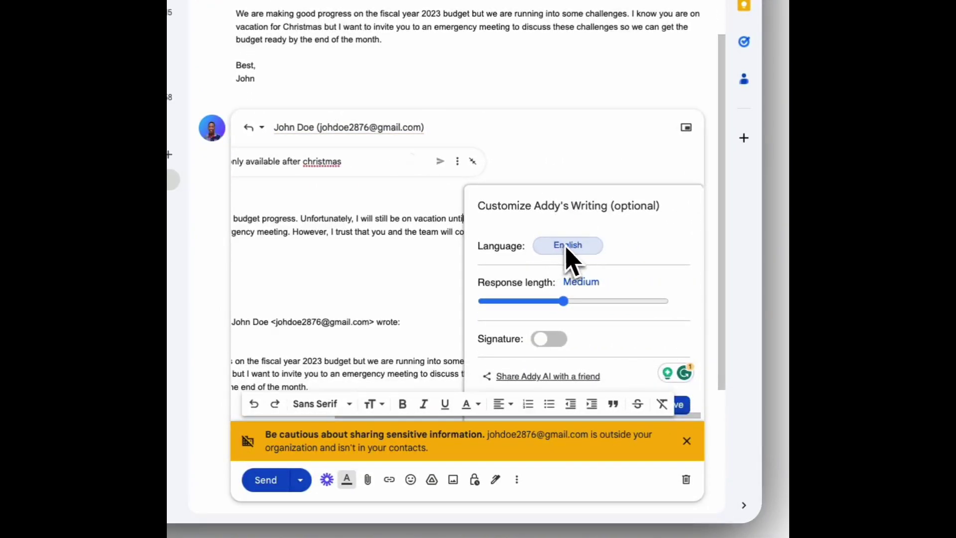
scroll(568, 258, "down", 1)
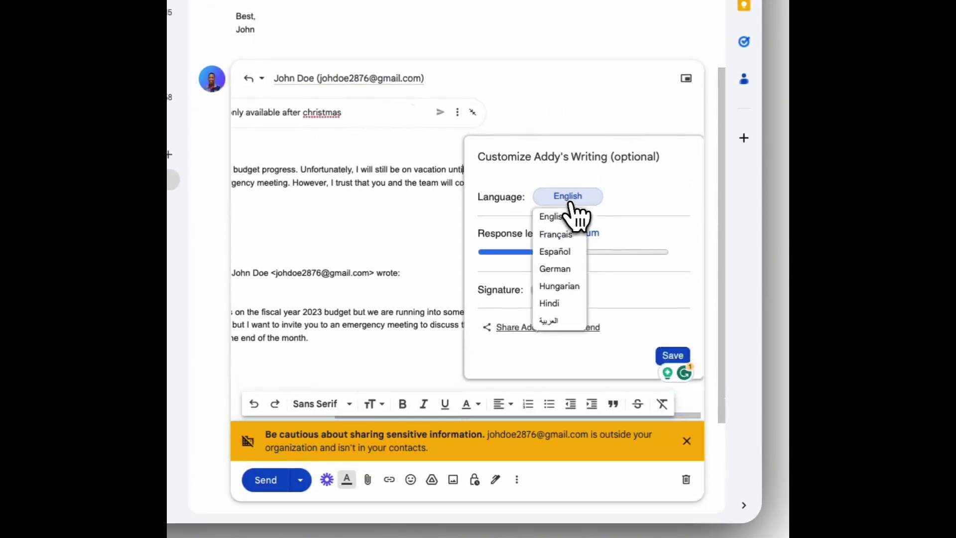
left_click(558, 252)
left_click(674, 356)
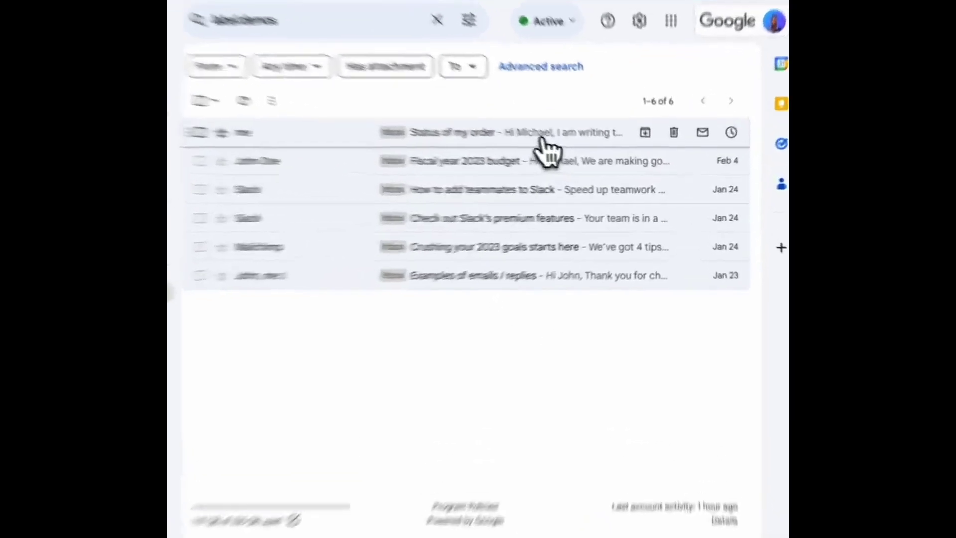
Open the 'Status of my order' email and insert the first Follow up suggestion as the reply
left_click(588, 158)
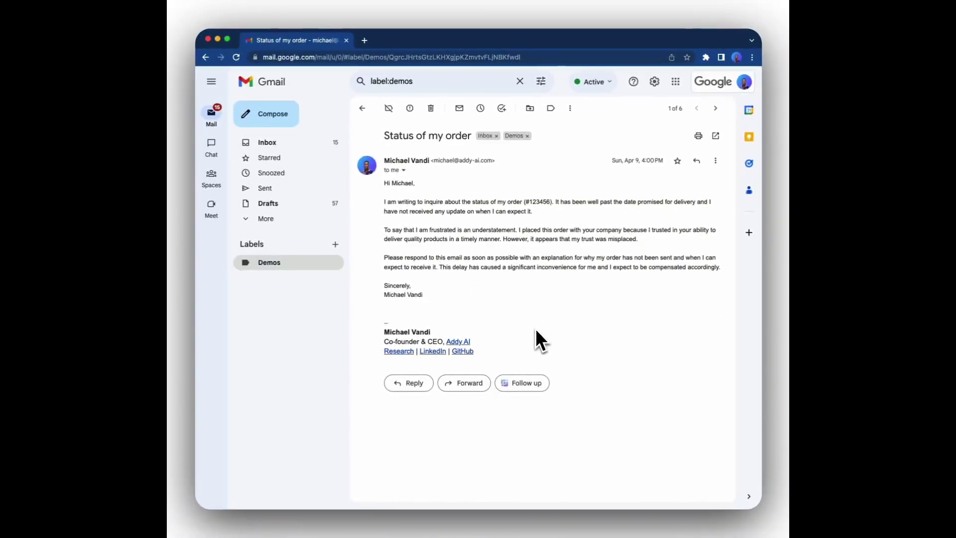
left_click(517, 384)
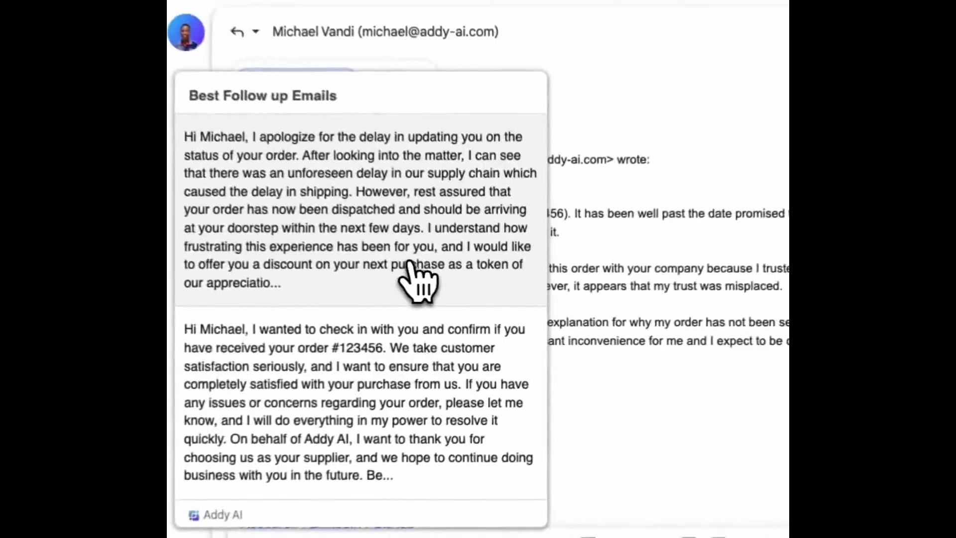
left_click(477, 307)
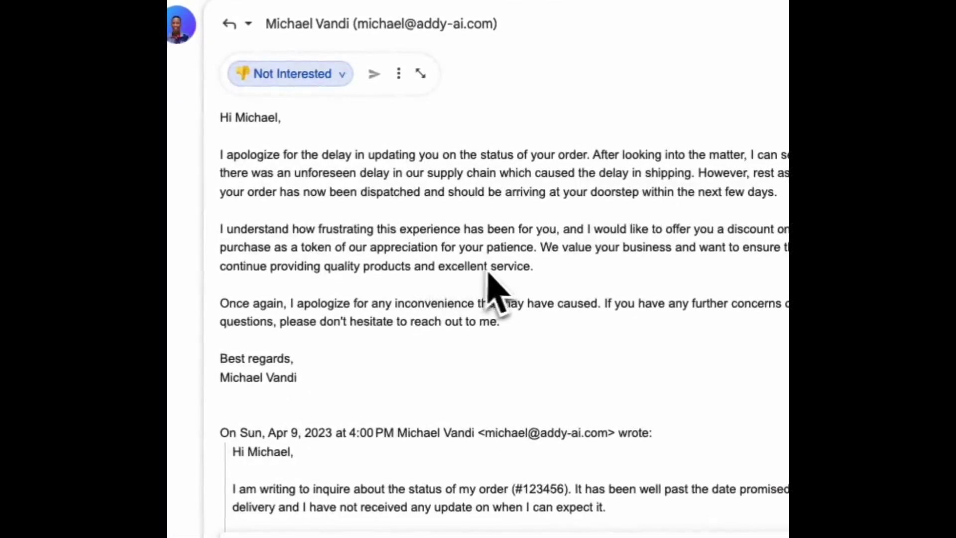